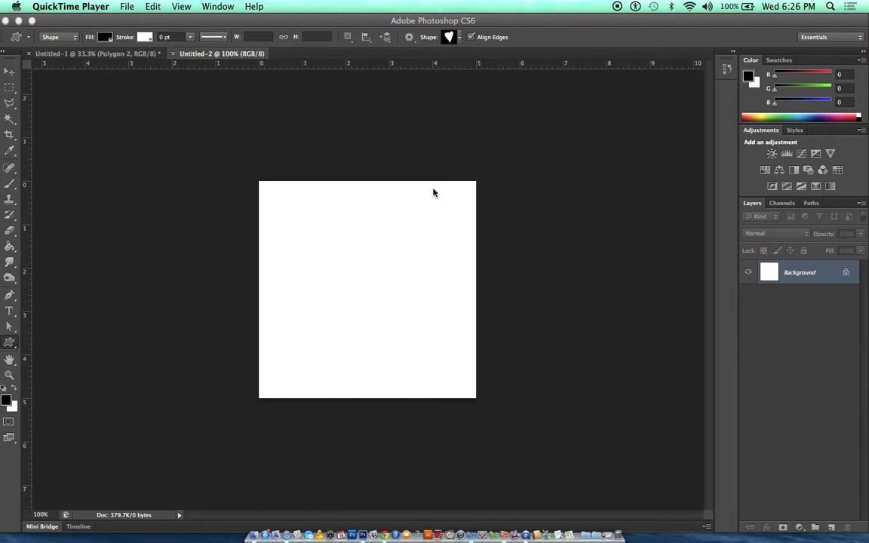
Browse Photoshop's custom shape library and the list of shape drawing modes
left_click(460, 41)
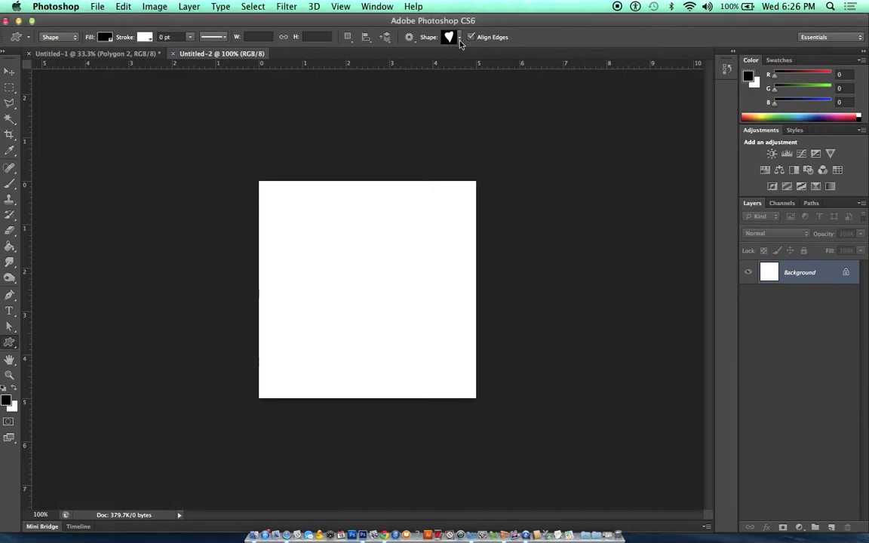
left_click(459, 41)
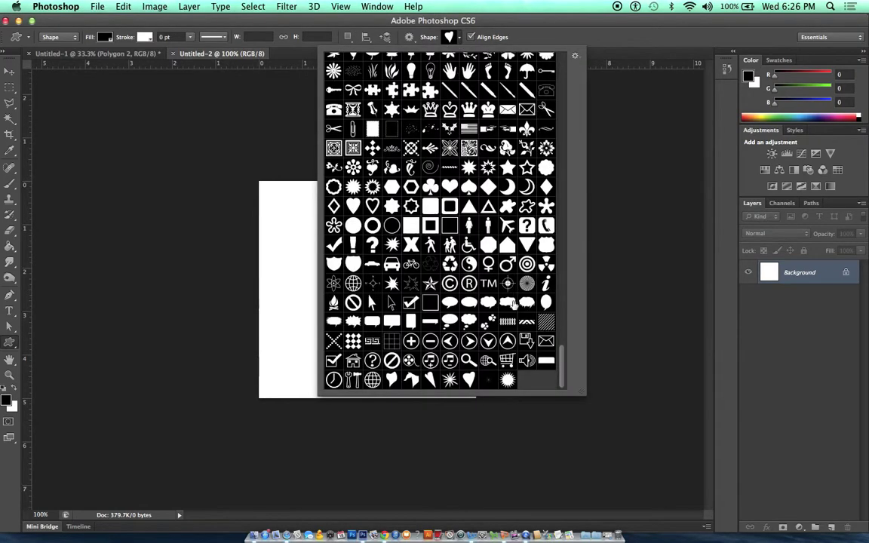
left_click_drag(563, 361, 478, 259)
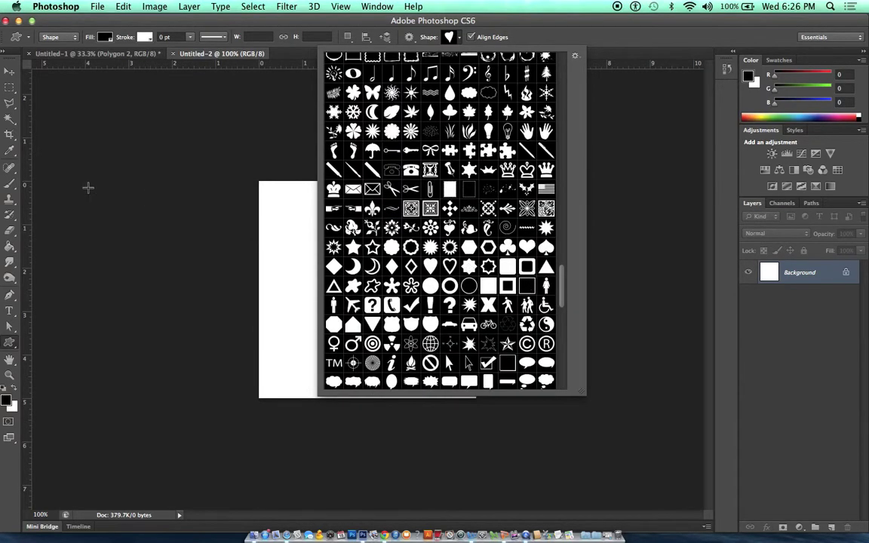
left_click(10, 347)
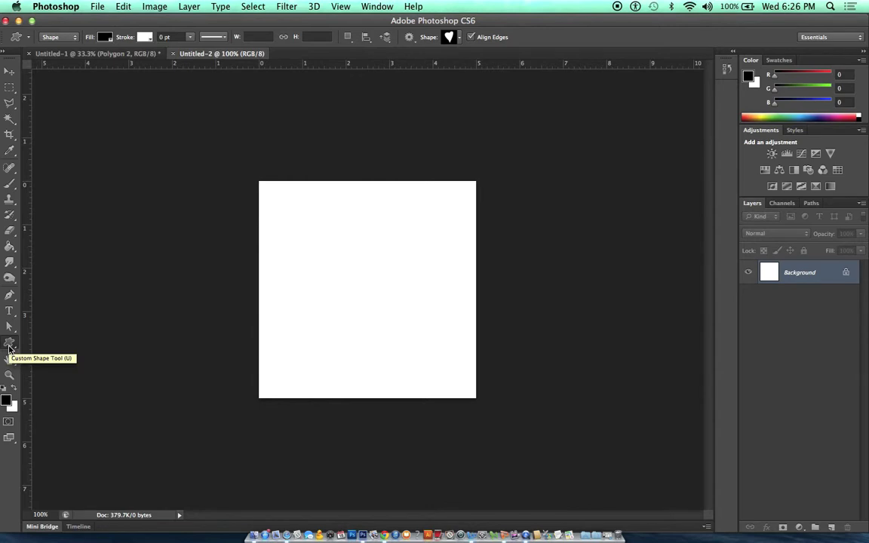
left_click_drag(9, 347, 48, 373)
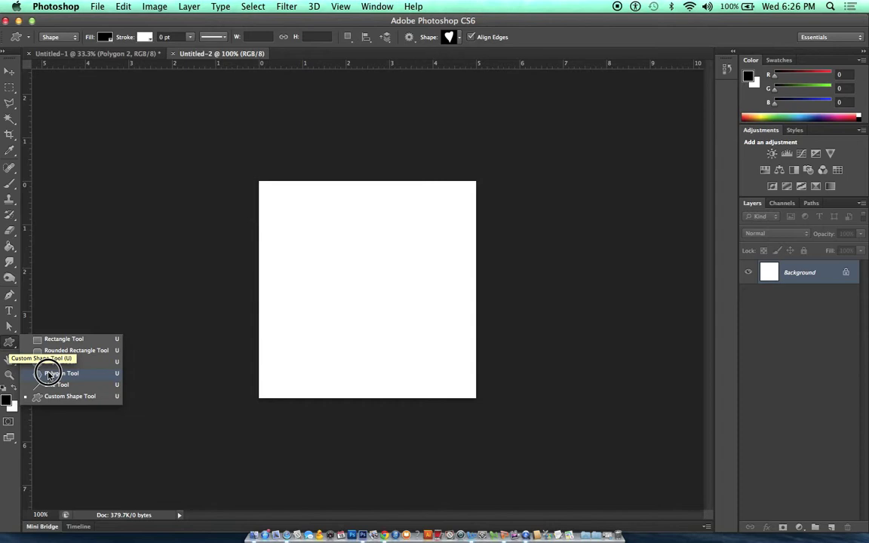
left_click_drag(48, 373, 223, 237)
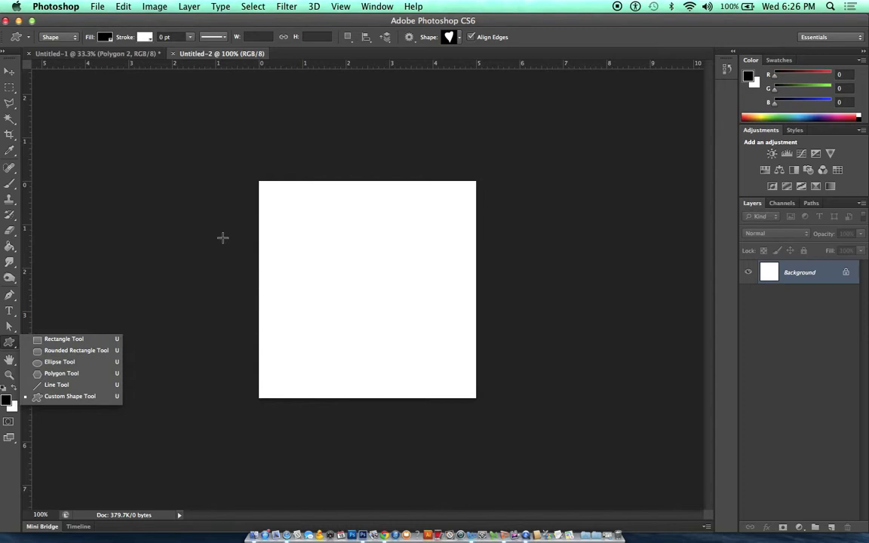
Move the Photoshop window down and bring the deviantART browser window forward
left_click(565, 28)
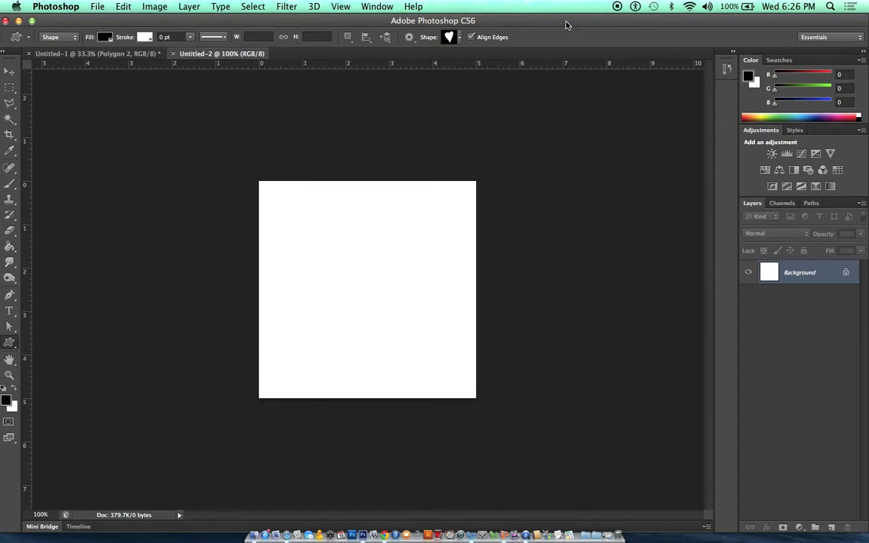
left_click_drag(566, 25, 563, 86)
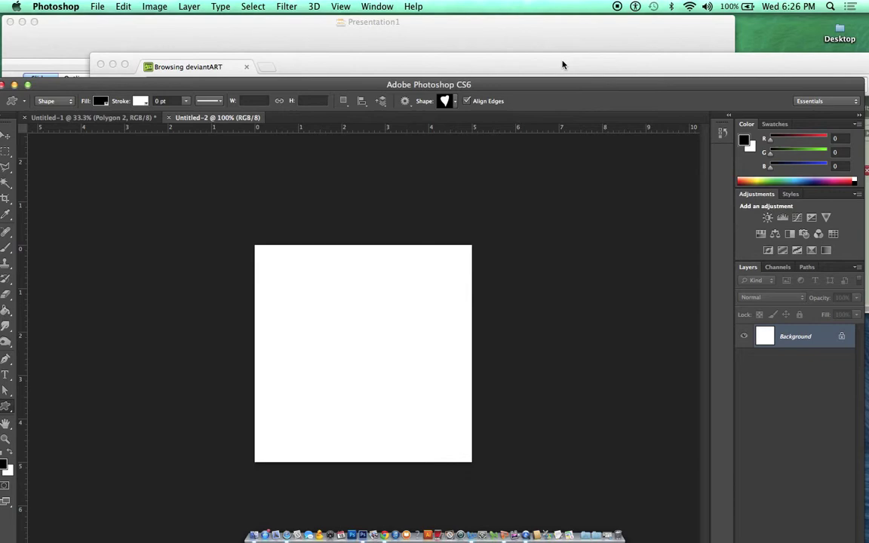
left_click(562, 65)
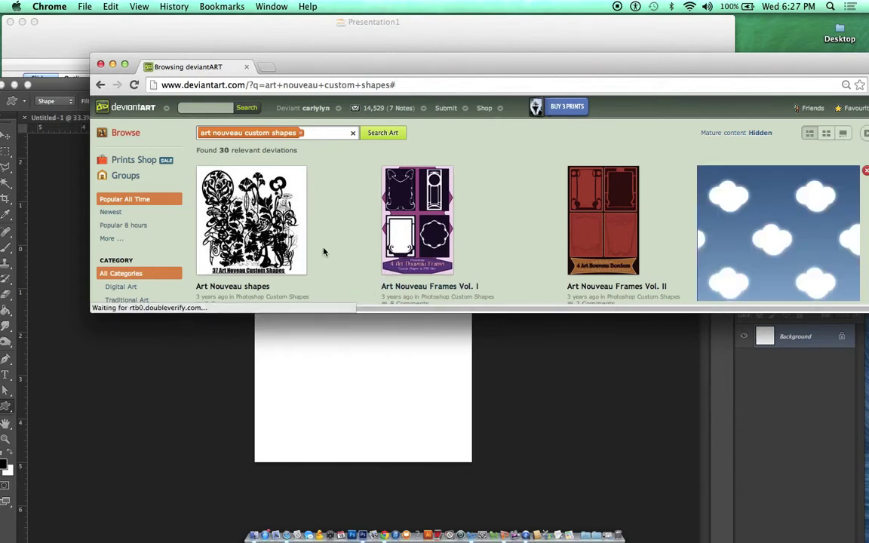
Open the Art Nouveau Frames Vol. I page and enlarge the Chrome window
left_click(419, 213)
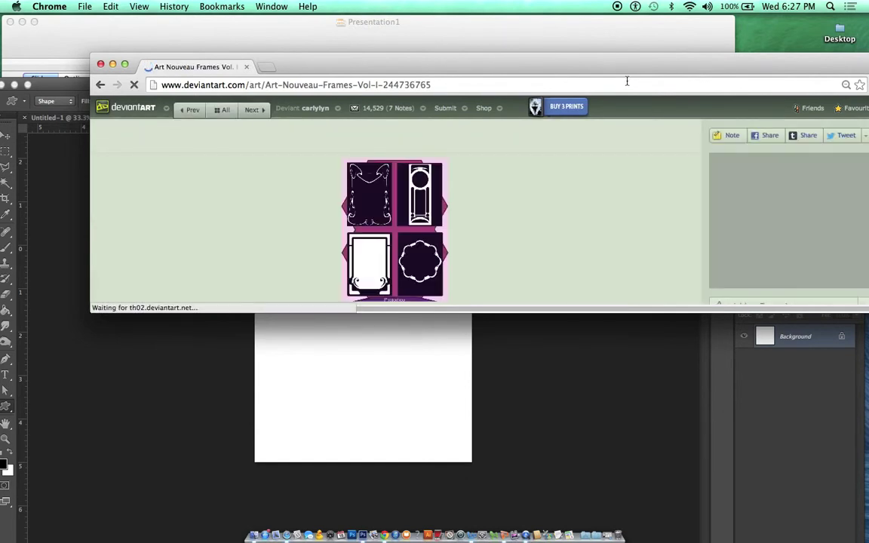
left_click_drag(621, 70, 598, 35)
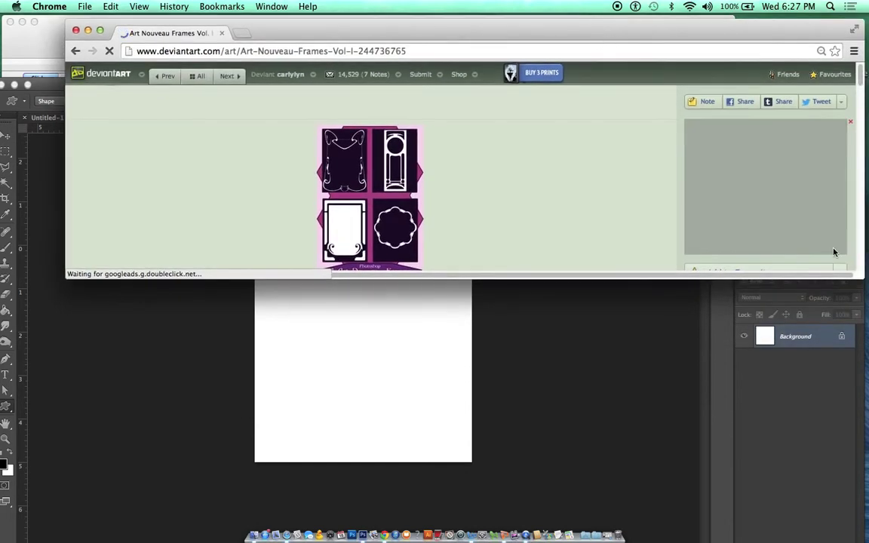
left_click_drag(858, 278, 865, 445)
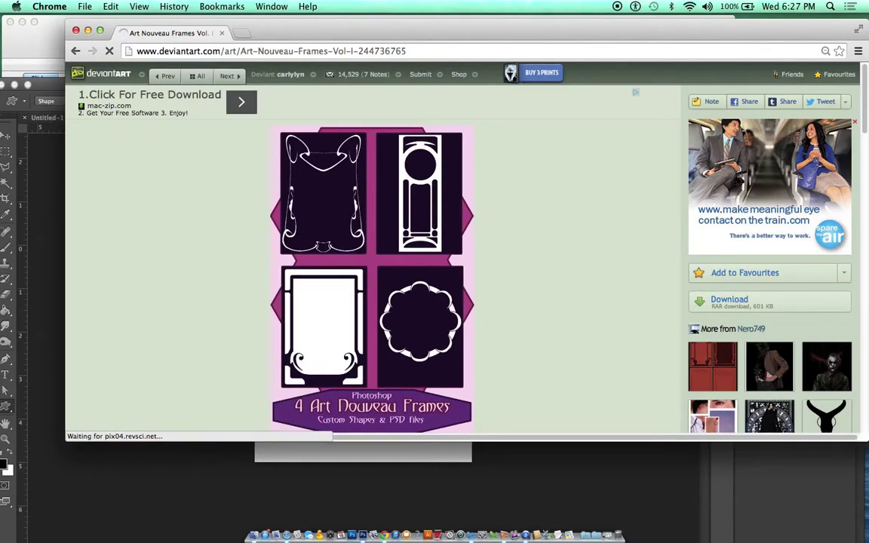
Scroll the page, try the 601 KB RAR download, then go back
scroll(378, 248, "down", 3)
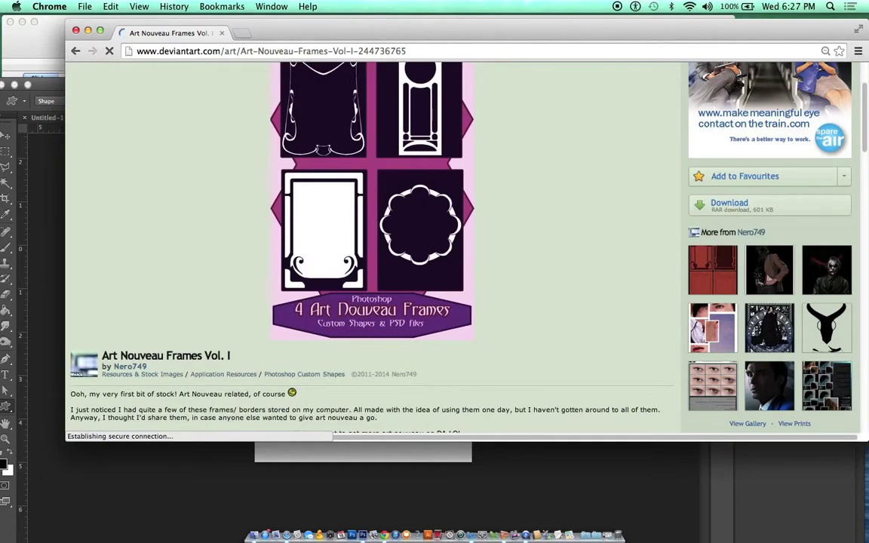
scroll(377, 248, "down", 5)
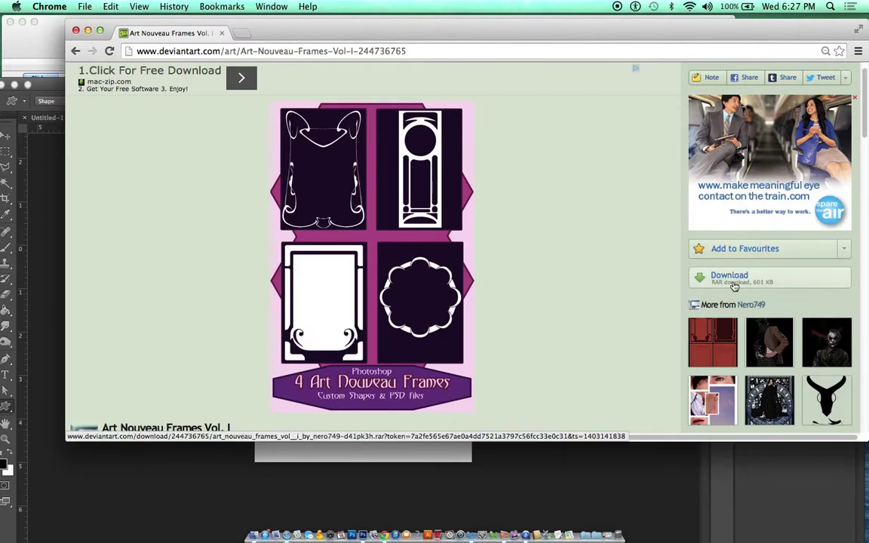
left_click(718, 286)
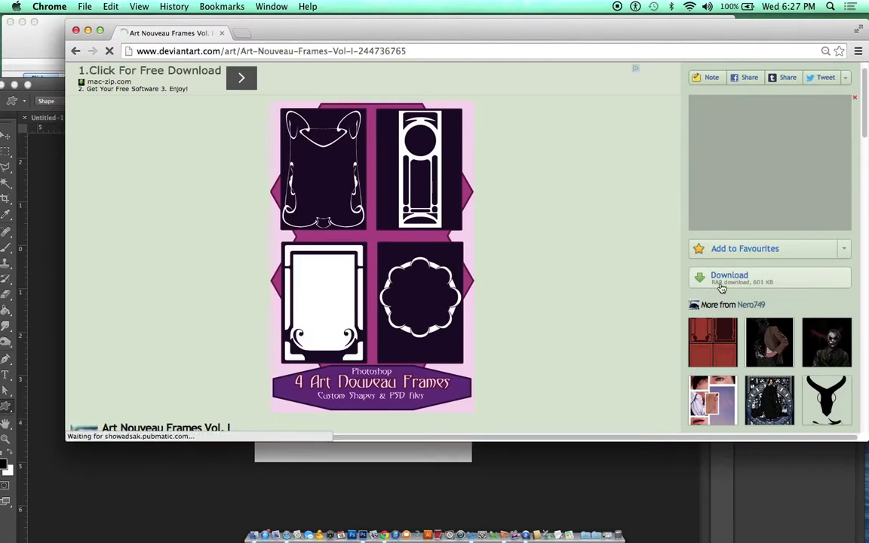
left_click(75, 52)
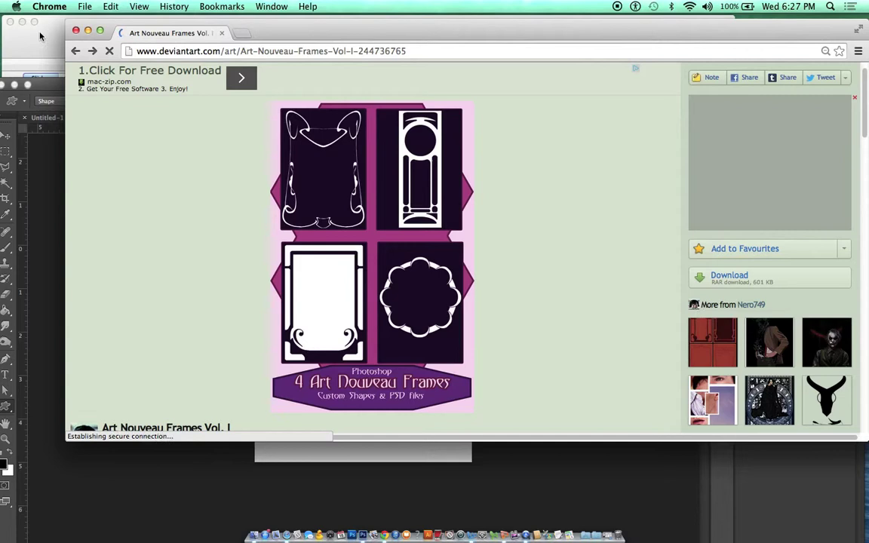
Return to the results, open 'Art Nouveau shapes' and download its 235 KB zip
left_click(75, 51)
left_click(226, 185)
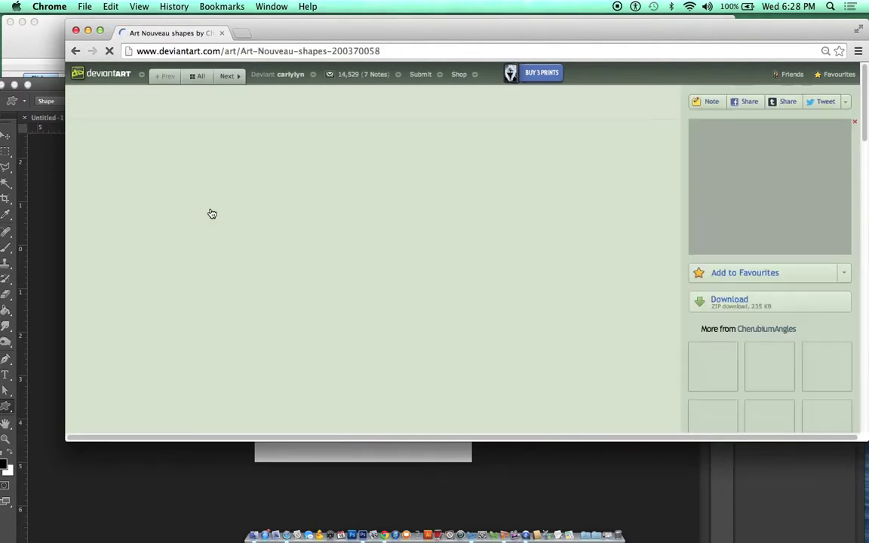
left_click(739, 302)
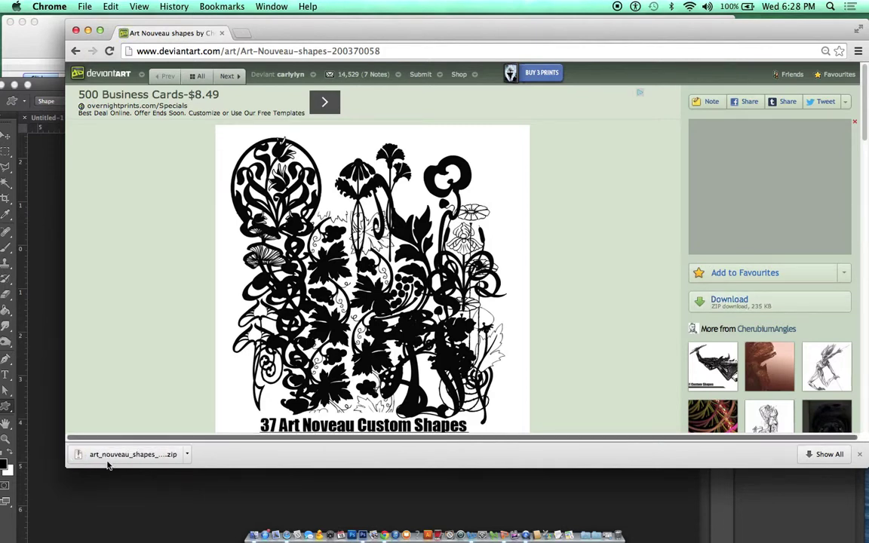
Unzip the shapes archive in Downloads and open Art Nouveau.csh in Photoshop
left_click(255, 535)
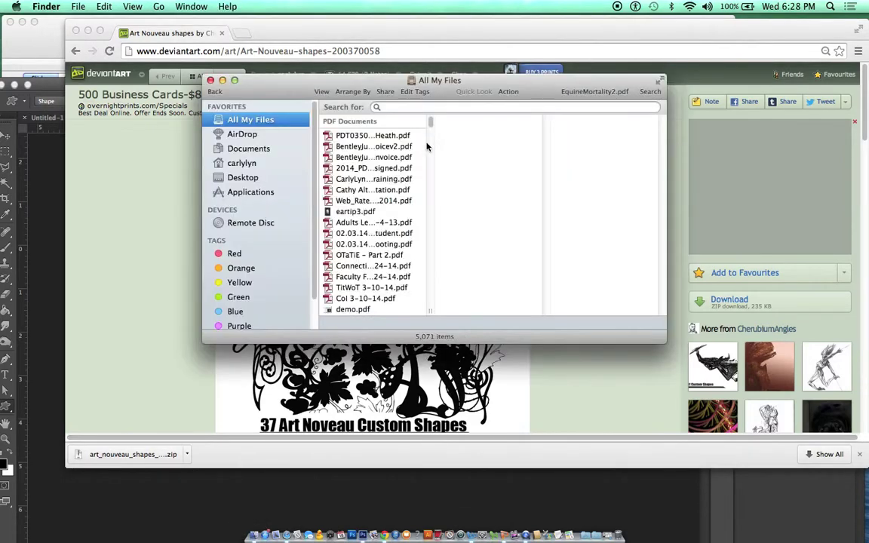
left_click(256, 165)
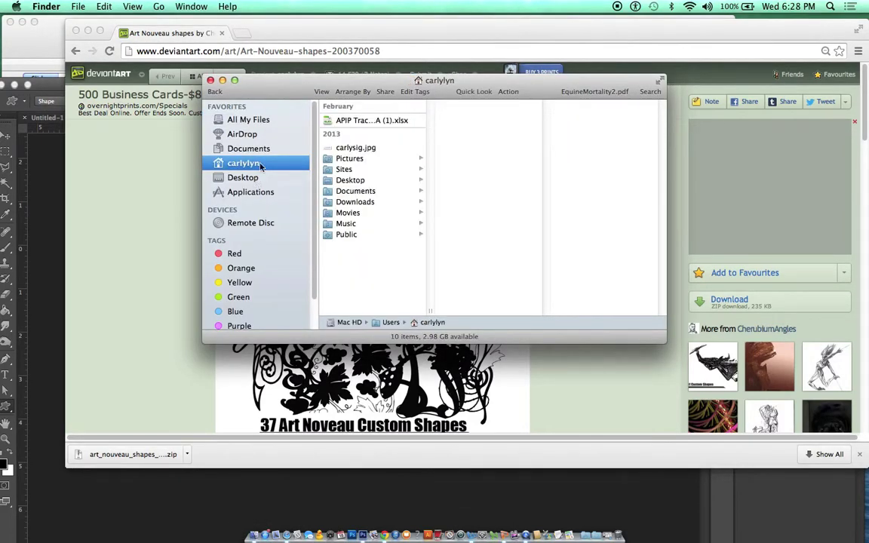
left_click(360, 201)
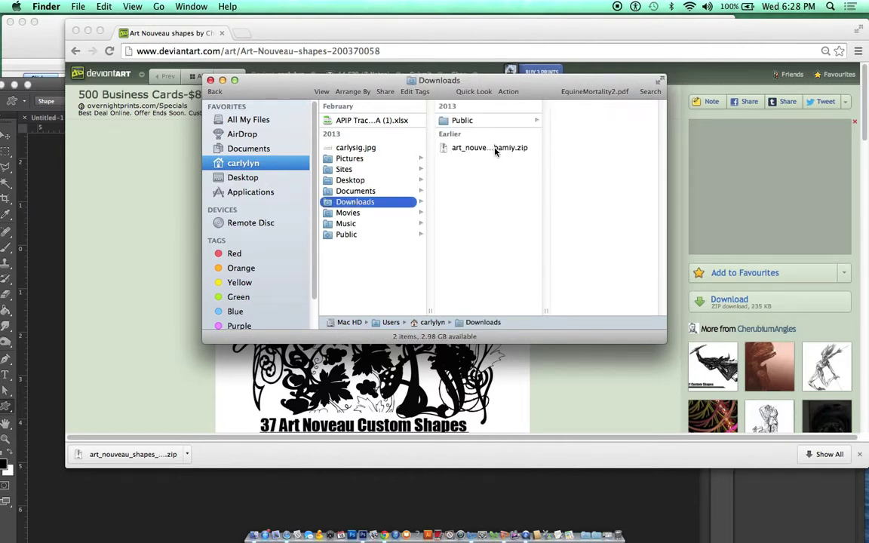
left_click(495, 148)
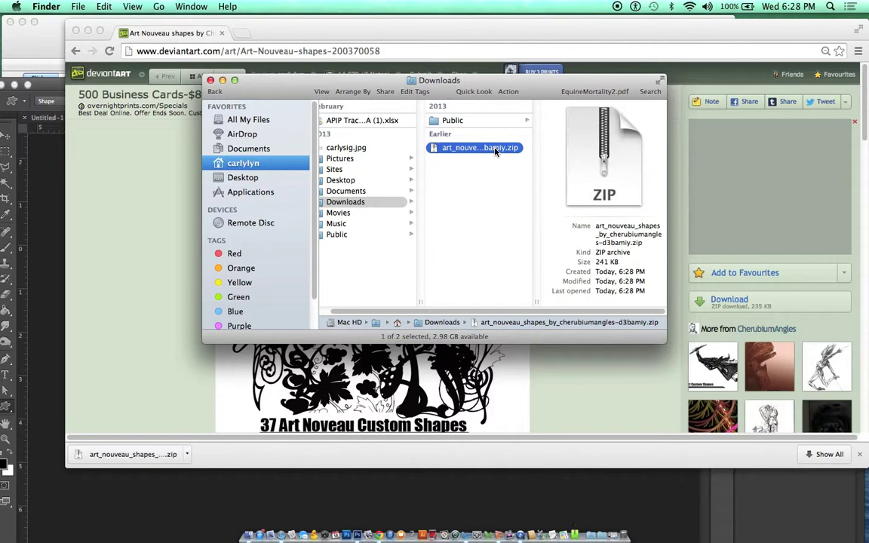
double_click(495, 148)
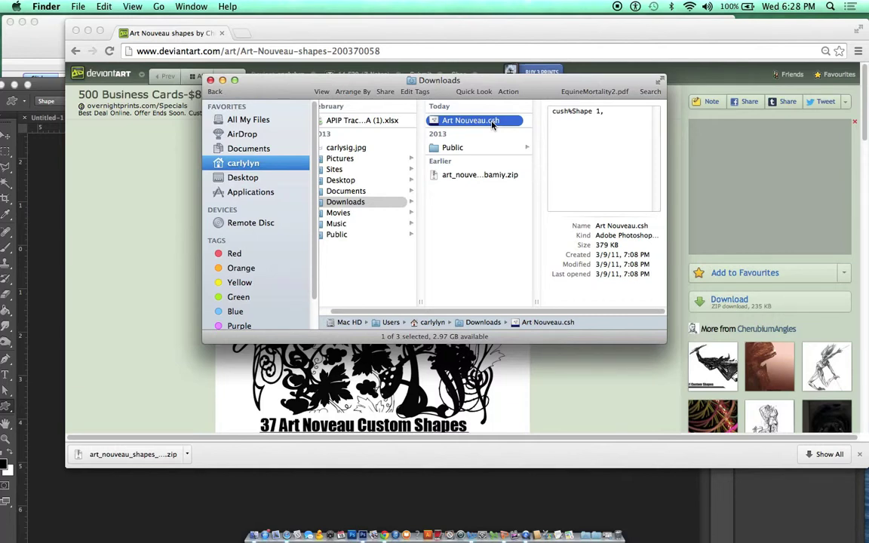
double_click(492, 122)
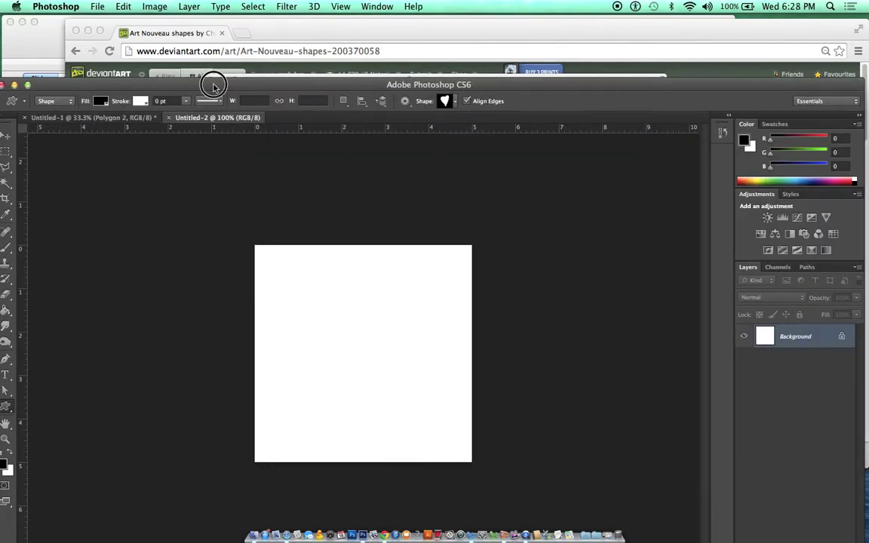
left_click_drag(213, 85, 217, 13)
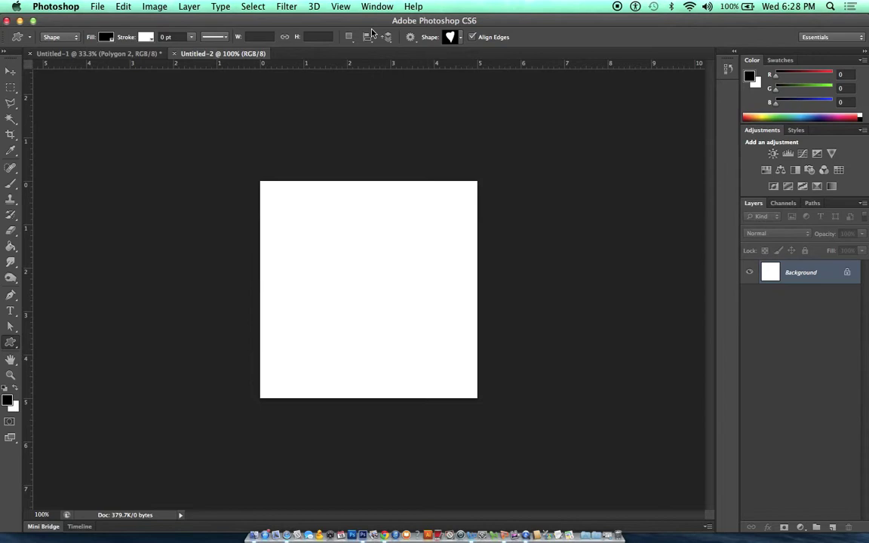
Choose Load Shapes… from the Shape picker's gear menu
left_click(461, 37)
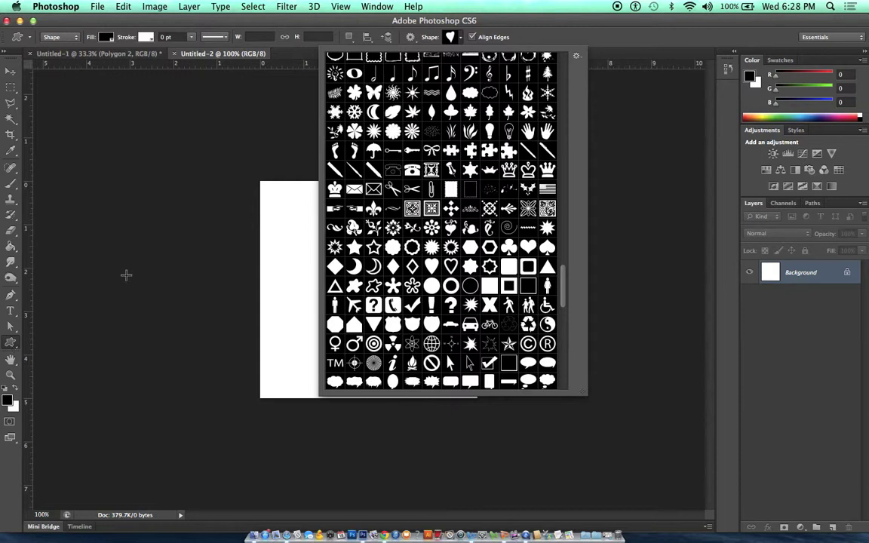
left_click(577, 58)
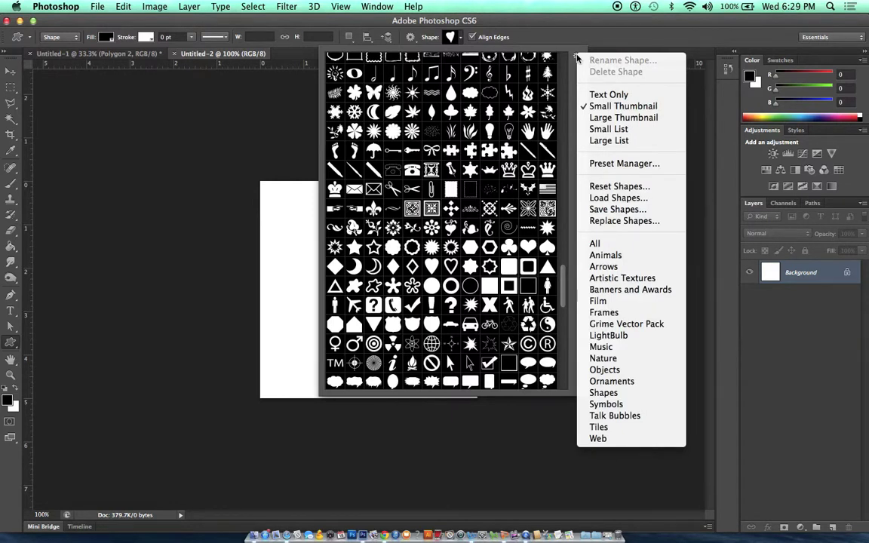
left_click(605, 199)
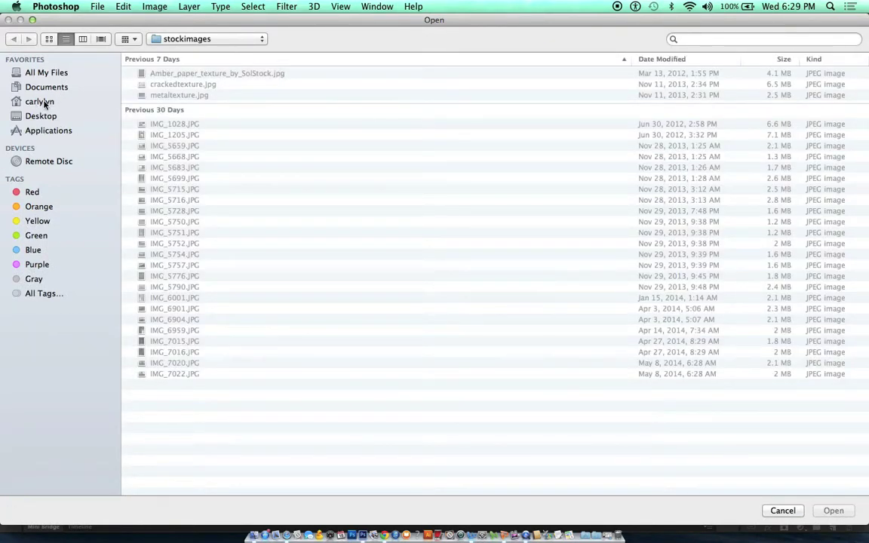
Navigate the Open dialog to Downloads and select Art Nouveau.csh
left_click(43, 103)
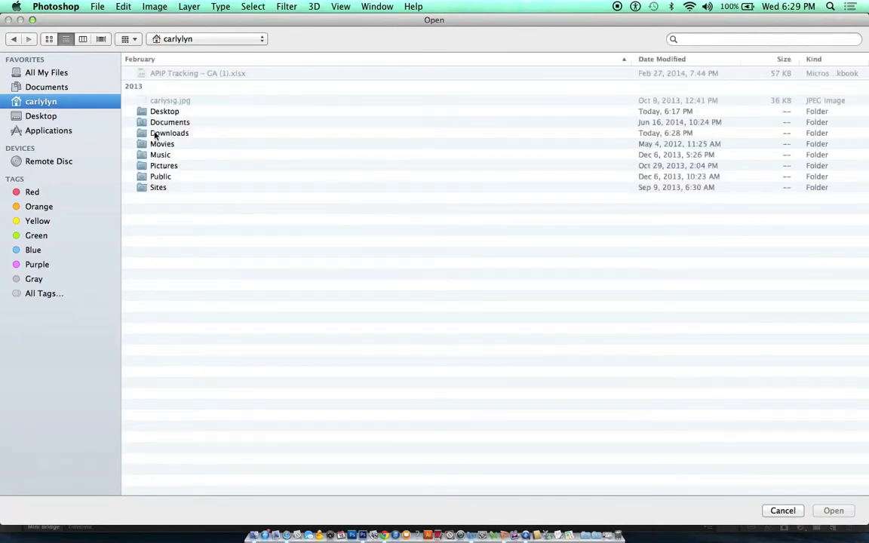
double_click(156, 134)
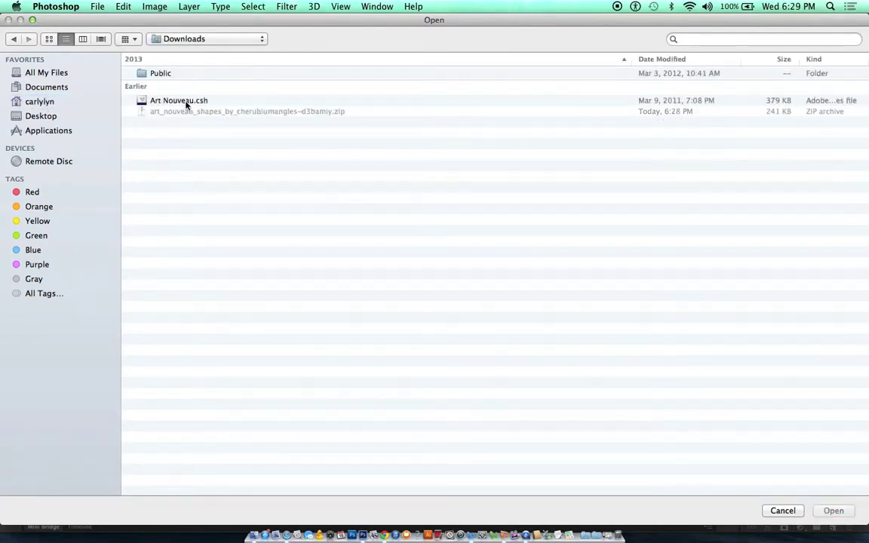
left_click(711, 40)
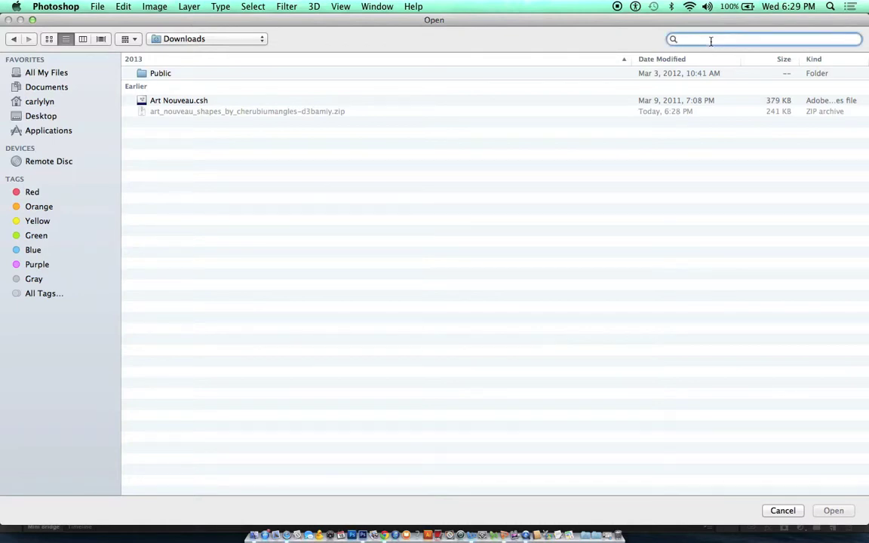
type(".csh")
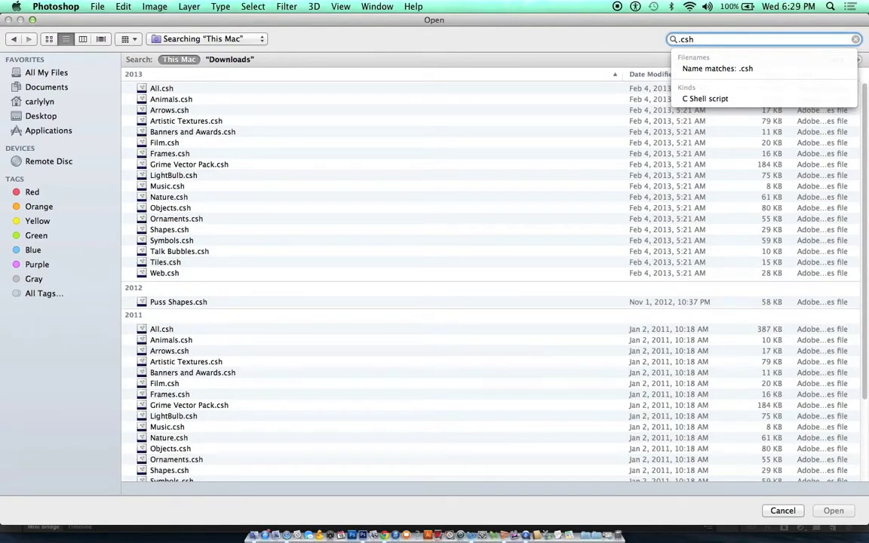
left_click(16, 40)
left_click(178, 101)
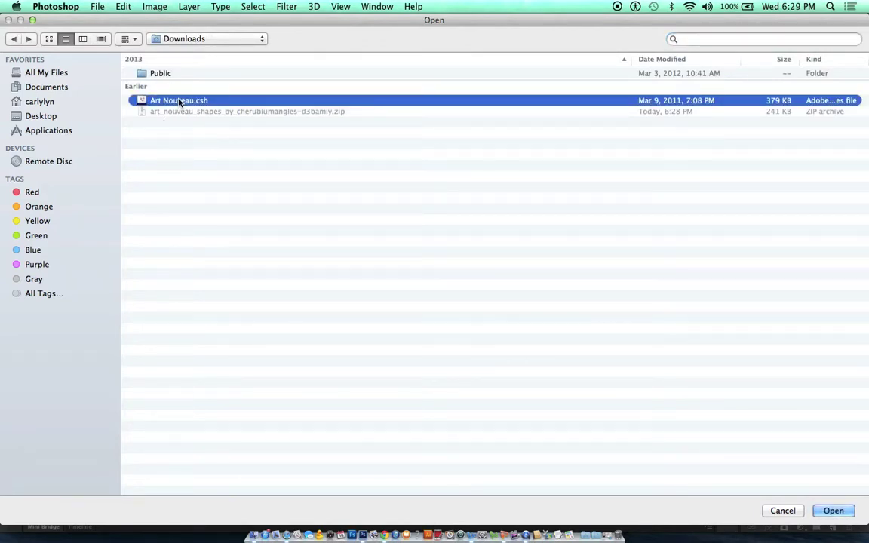
Load the Art Nouveau shape set and pick the leaf shape (Shape 8)
left_click(832, 510)
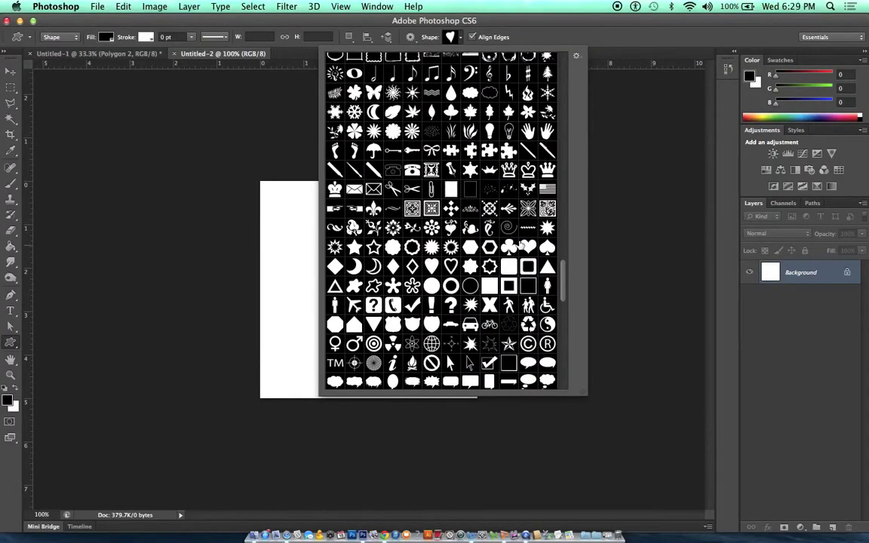
scroll(547, 360, "down", 5)
scroll(547, 369, "down", 5)
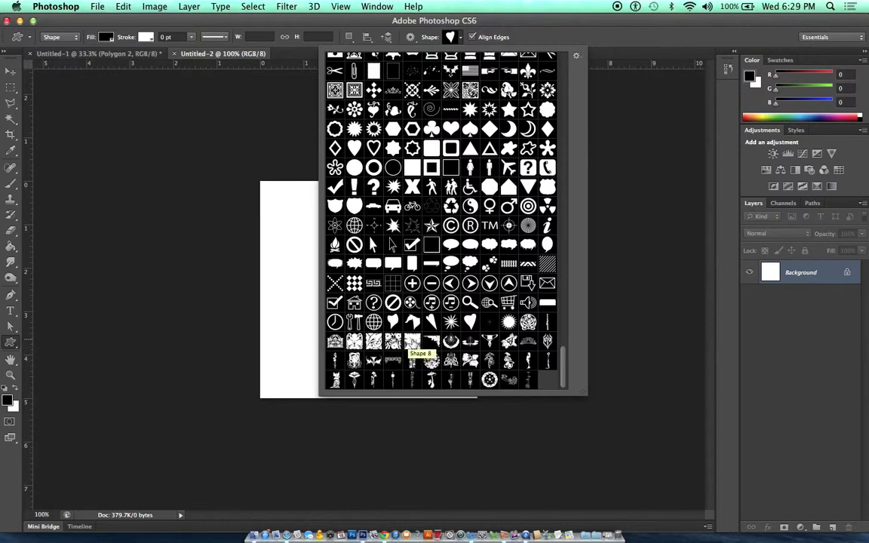
left_click(412, 343)
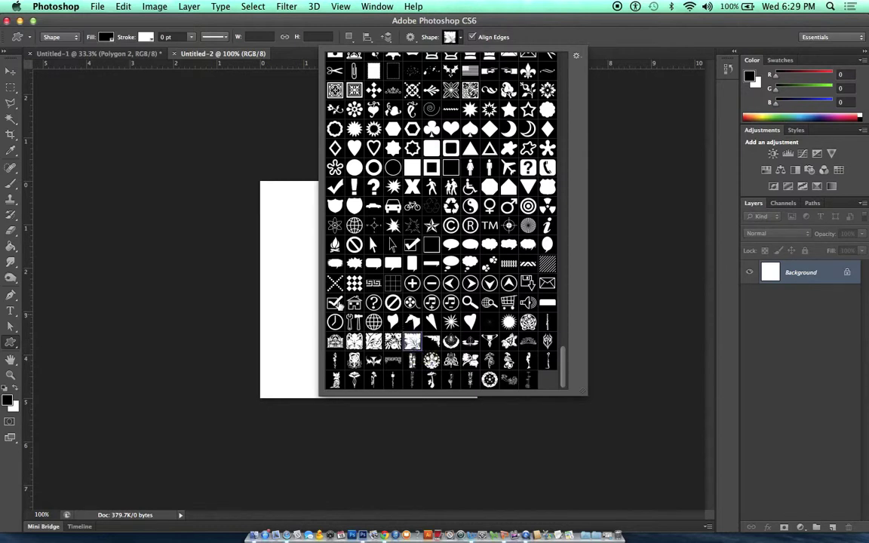
Draw the black 342 × 343 px leaf across the whole canvas and zoom to 200%
left_click(267, 187)
left_click_drag(269, 189, 489, 394)
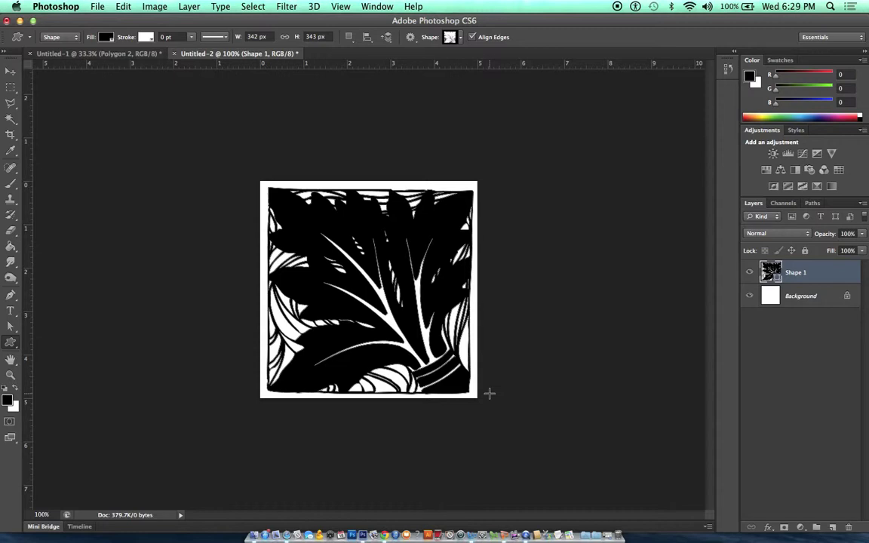
key("super+equal")
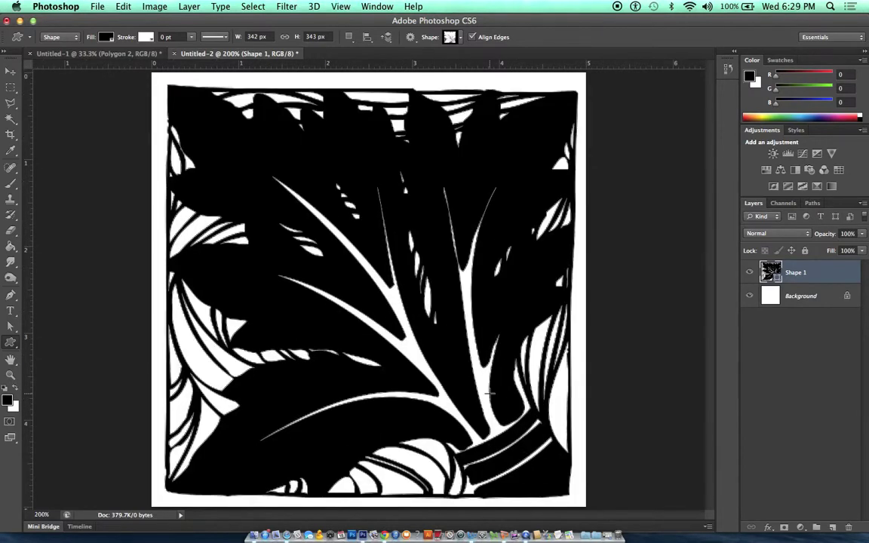
Add a new layer and draw a white rounded rectangle across the lower canvas
left_click(832, 527)
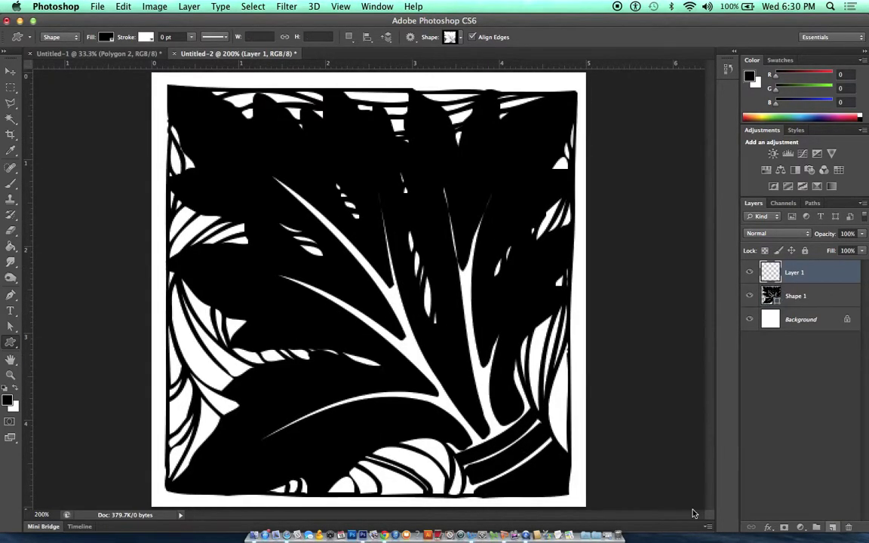
left_click_drag(11, 341, 35, 356)
key("x")
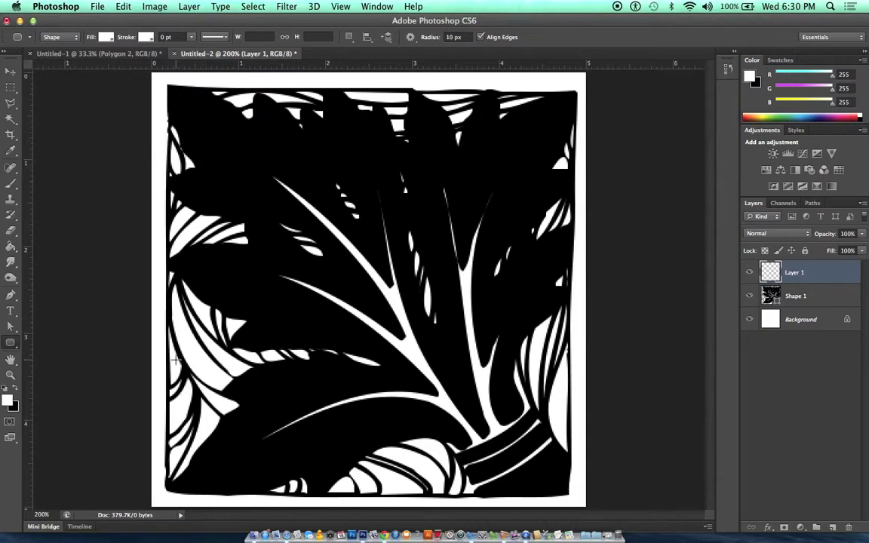
left_click_drag(174, 348, 556, 487)
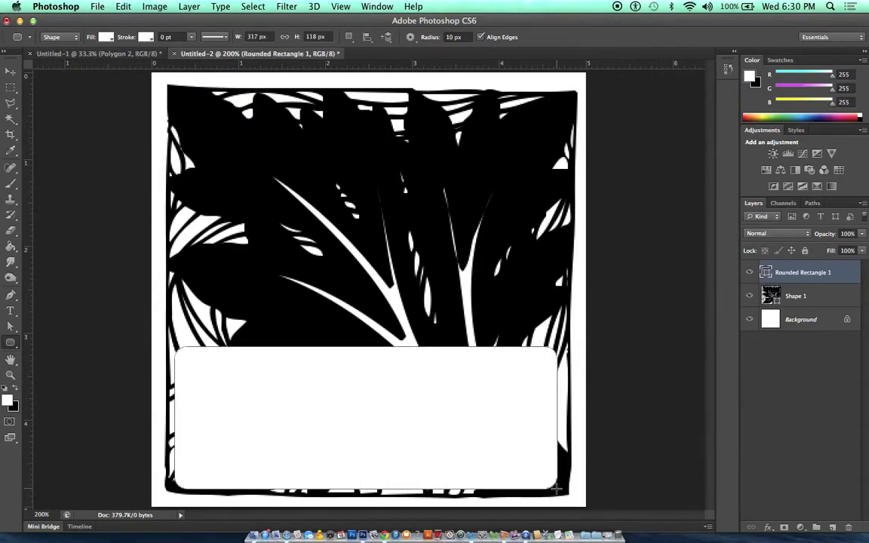
Give the rounded rectangle a black 5 pt stroke and add an empty layer above
left_click(148, 39)
left_click(89, 94)
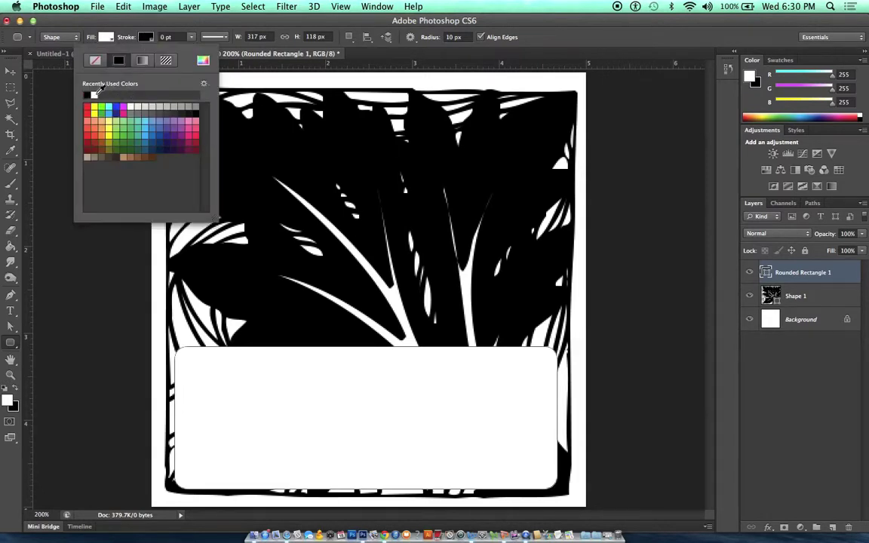
left_click(148, 38)
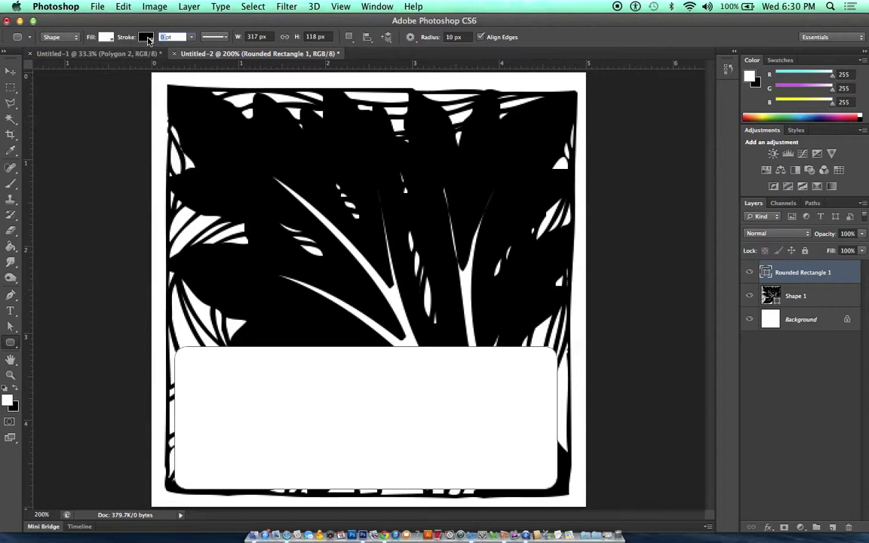
type("2")
key("Return")
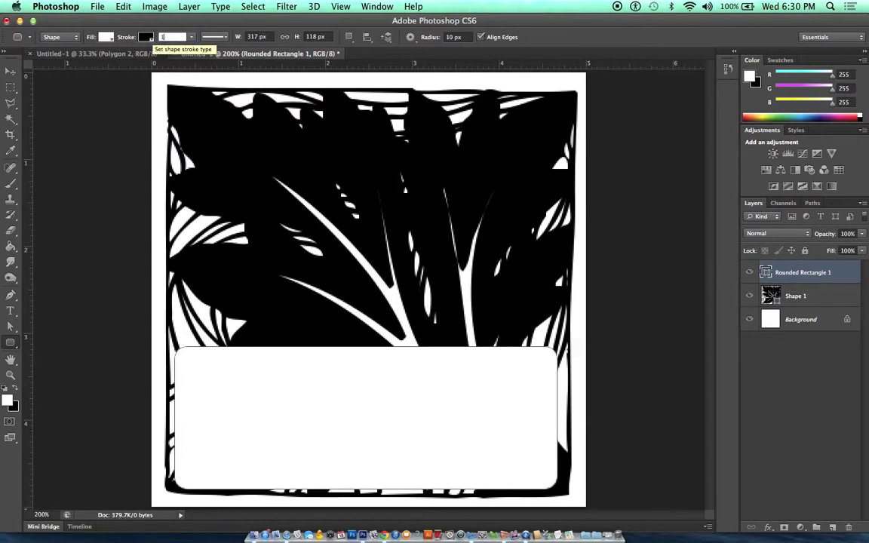
key("Return")
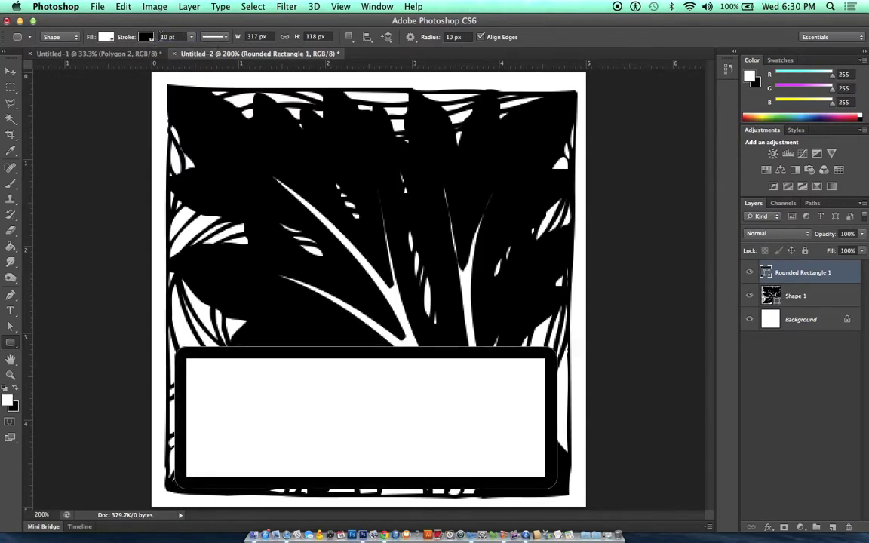
double_click(175, 37)
type("5")
key("Return")
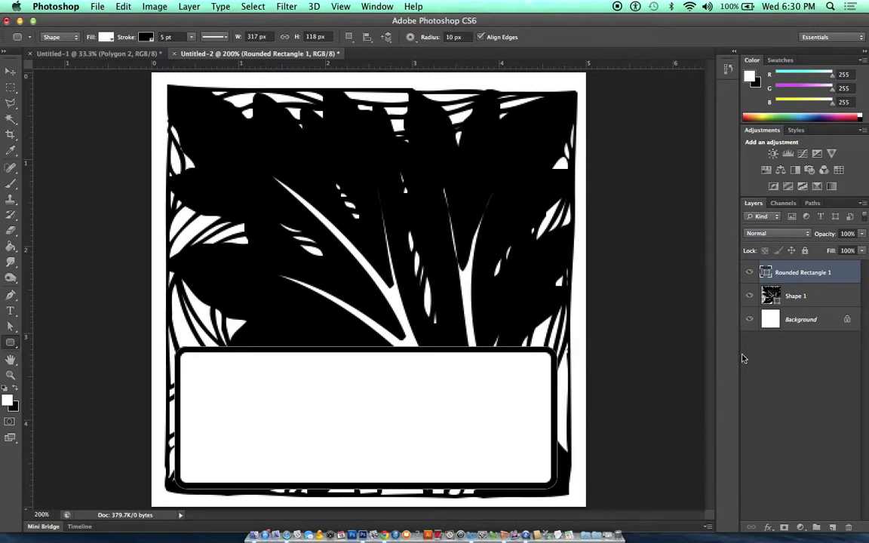
left_click(832, 527)
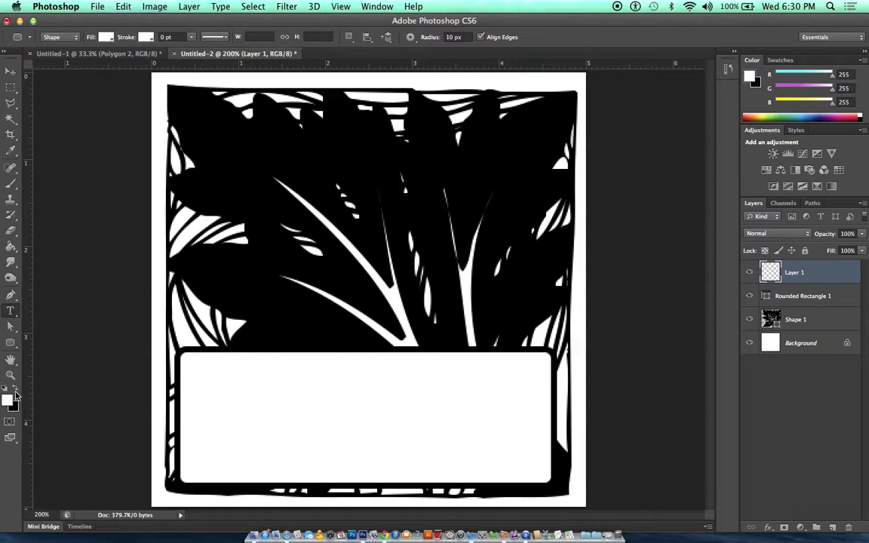
Add outlined MERLOT text and stretch it to fill the rounded title box
key("t")
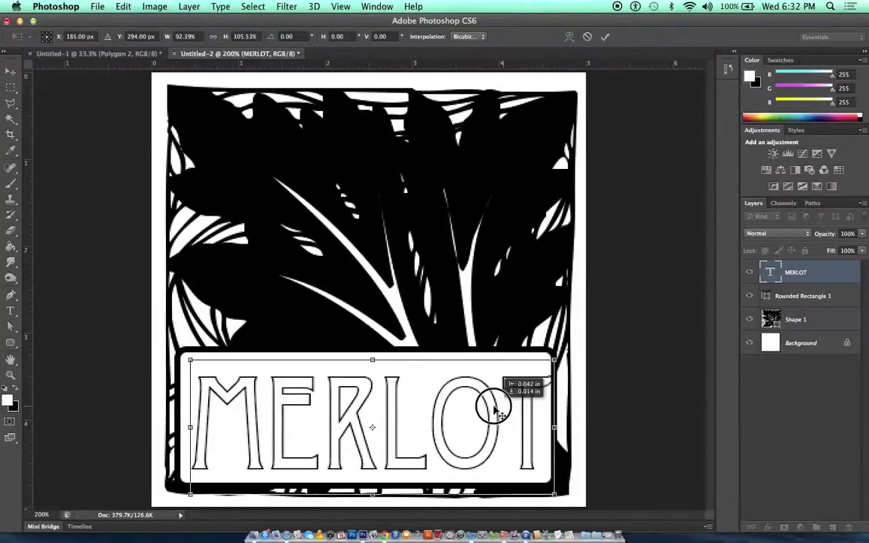
left_click_drag(494, 396, 494, 403)
key("Return")
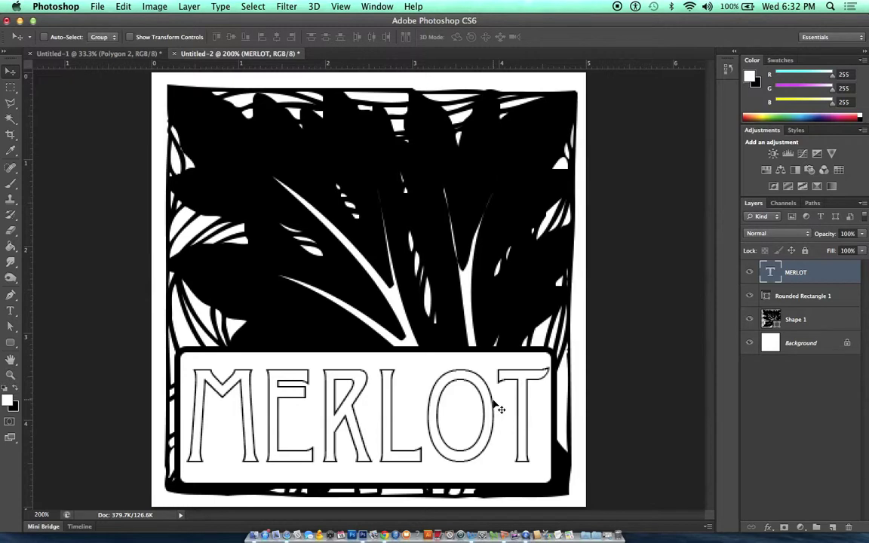
Add a reversed Gradient Map layer and preview Red-Green, Blue 2 and Copper presets
left_click(802, 527)
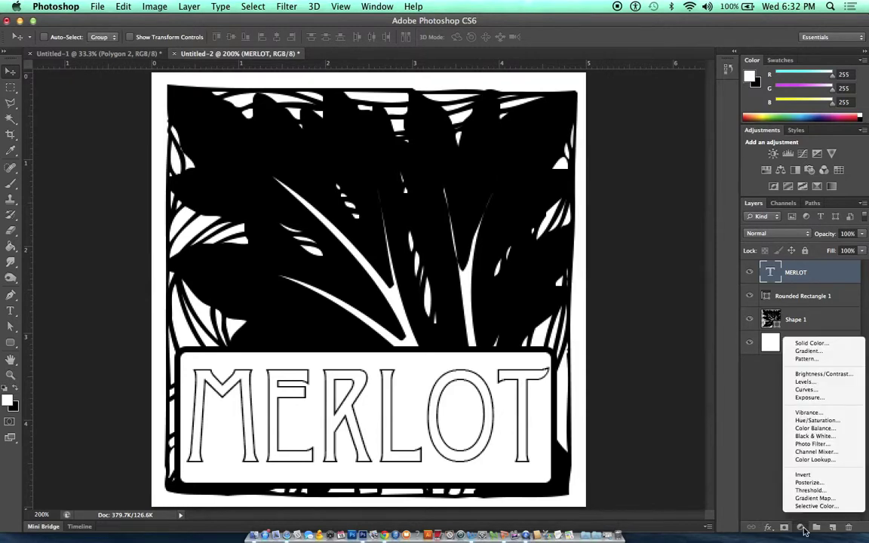
left_click(813, 498)
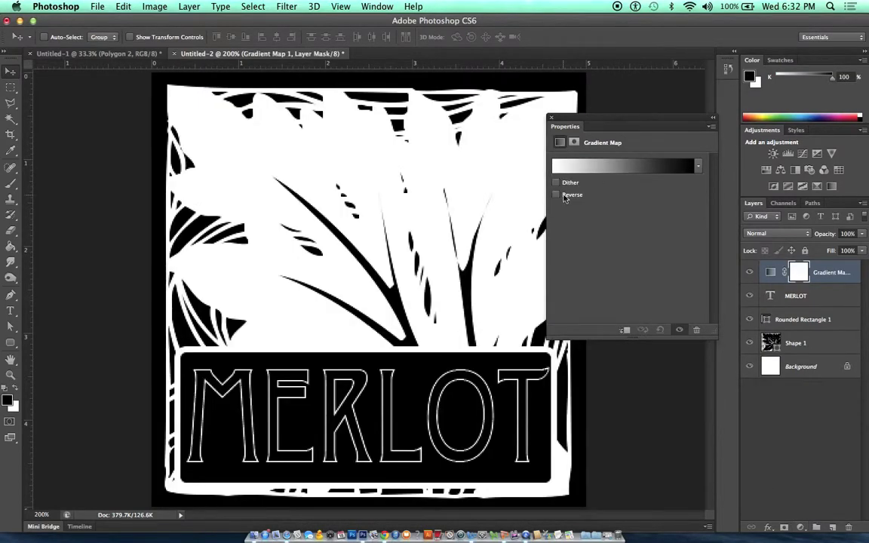
left_click(556, 195)
left_click(584, 167)
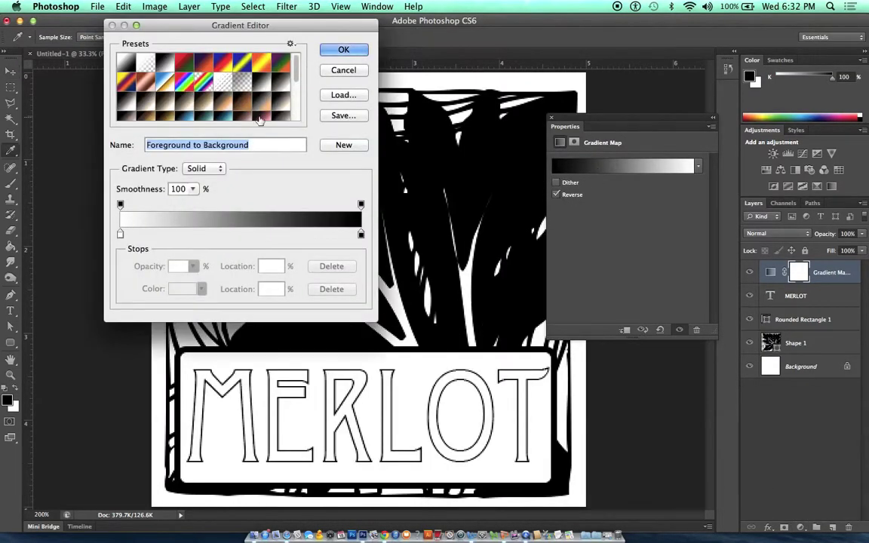
left_click(181, 63)
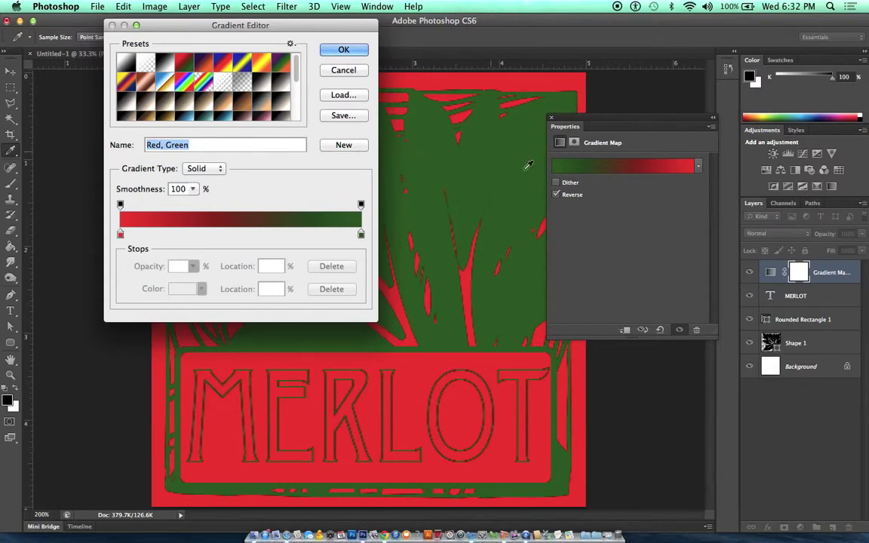
left_click(207, 117)
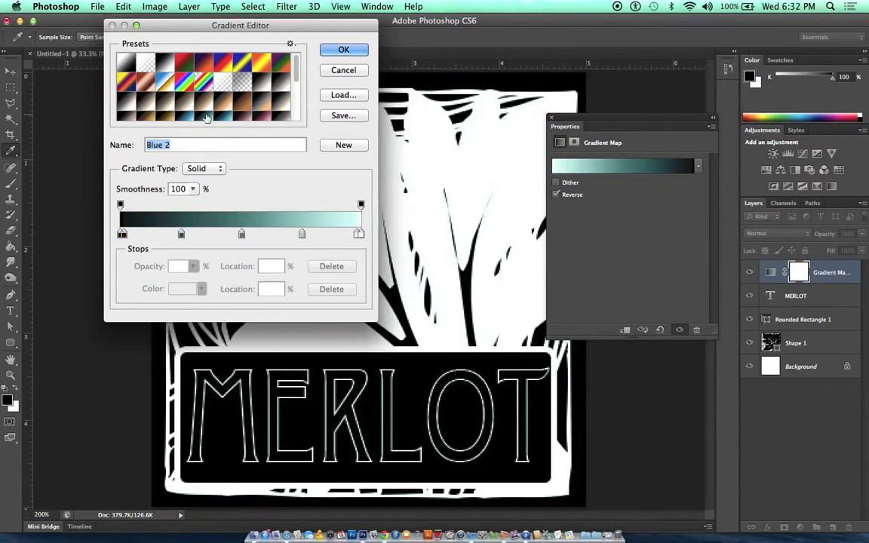
left_click(241, 115)
left_click(264, 117)
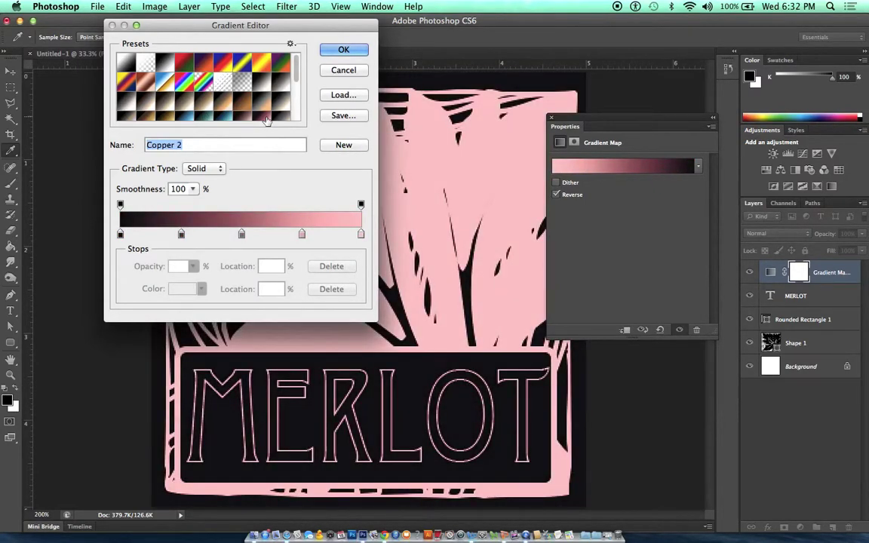
Compare Sepia, Gold and Cobalt-Iron presets, then confirm the Copper 2 gradient
left_click_drag(241, 26, 712, 195)
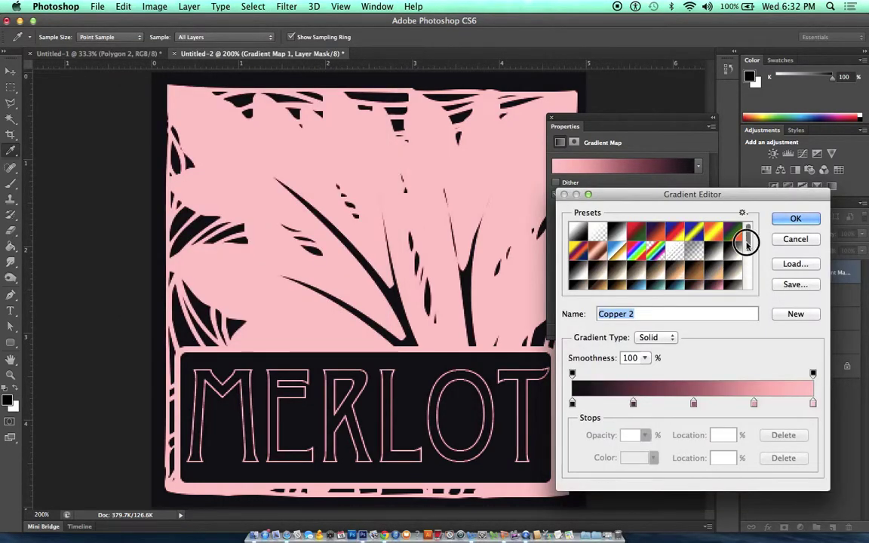
left_click_drag(745, 247, 746, 266)
left_click(667, 269)
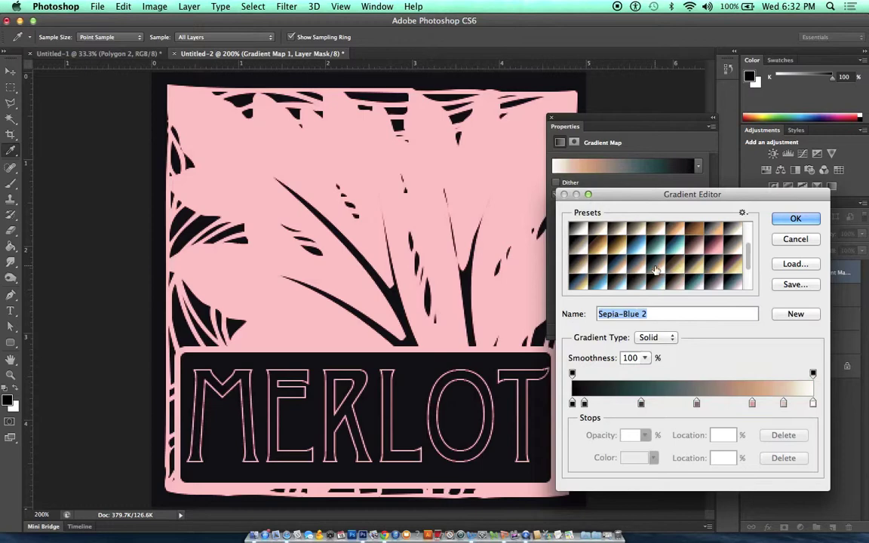
left_click(617, 235)
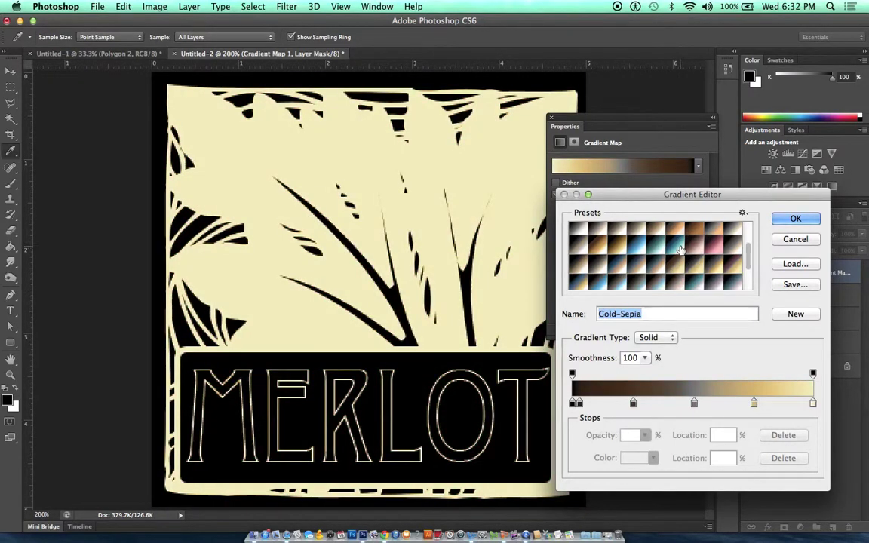
left_click(637, 227)
left_click(724, 282)
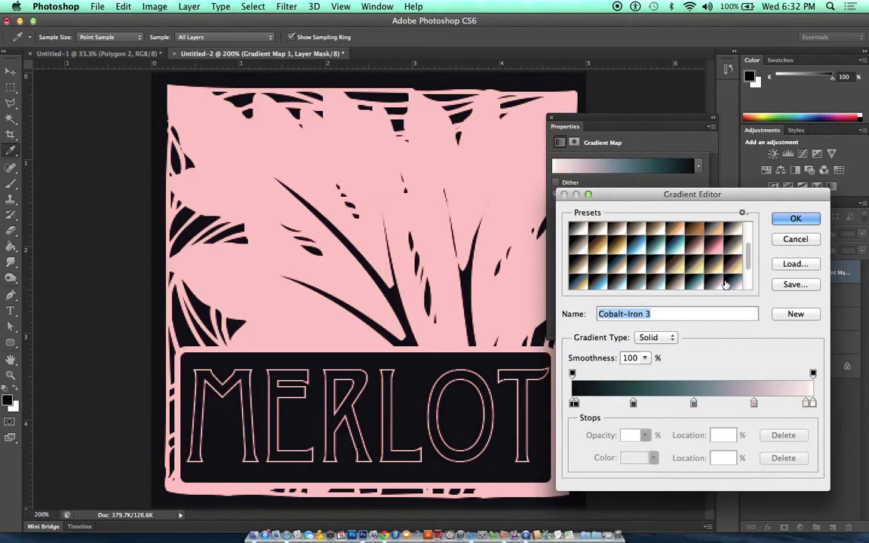
left_click(580, 269)
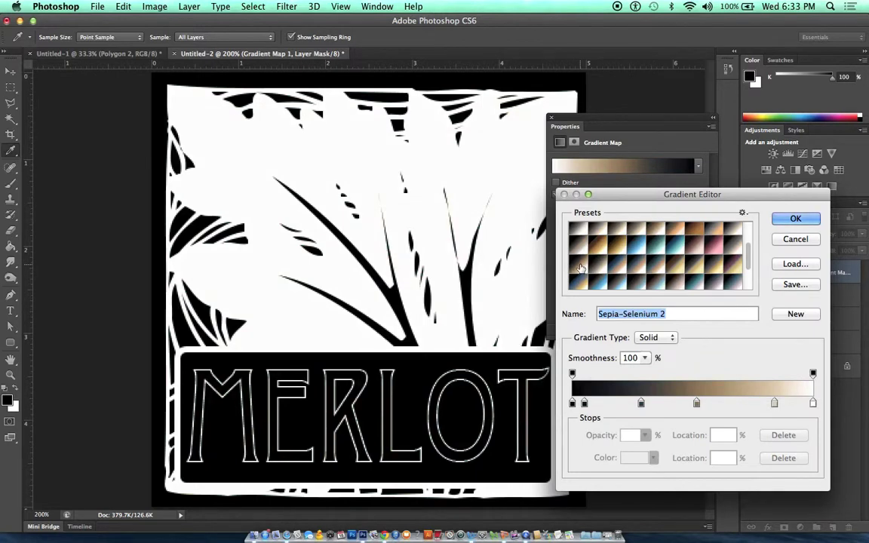
left_click(579, 228)
left_click(711, 252)
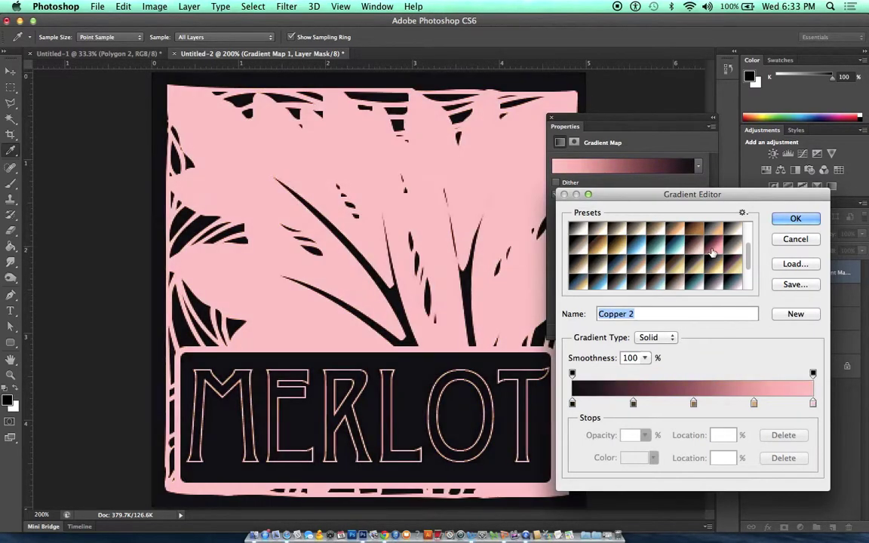
left_click(795, 220)
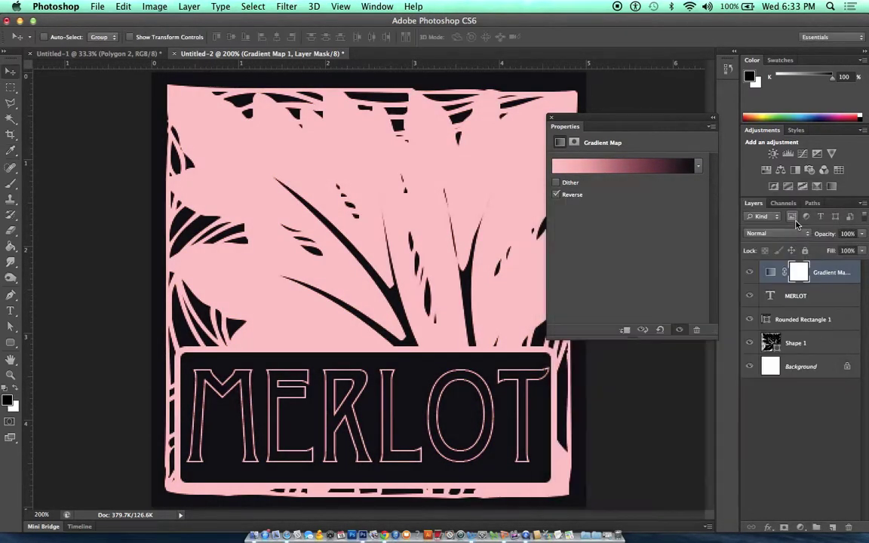